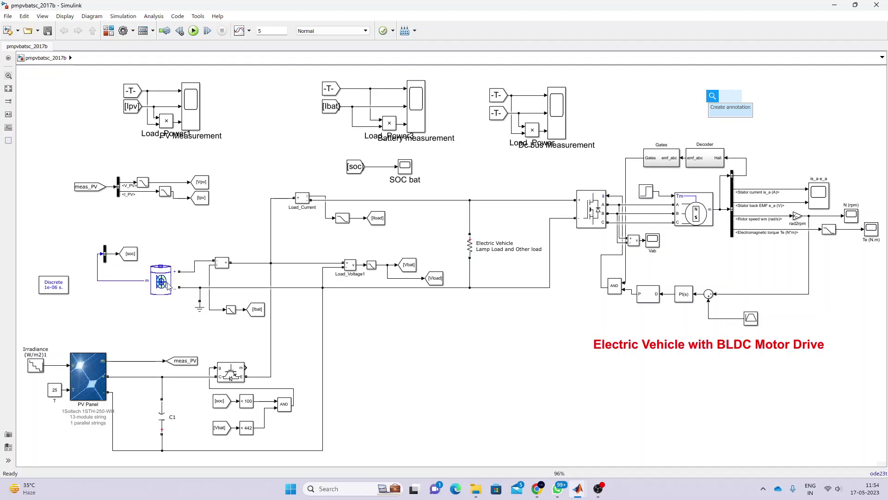
Review the Battery2 block's type, nominal voltage, rated capacity and initial state-of-charge, and close its parameters
double_click(162, 281)
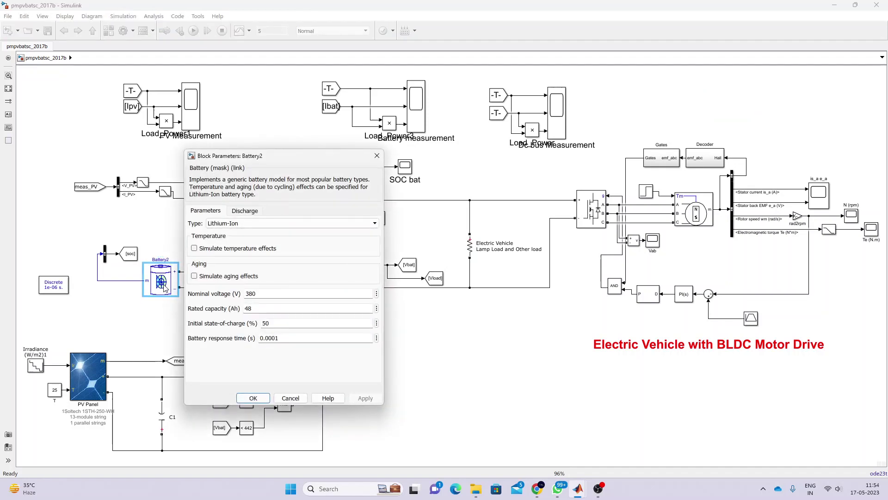
double_click(278, 296)
double_click(267, 305)
right_click(554, 496)
left_click(551, 467)
right_click(558, 491)
left_click(552, 466)
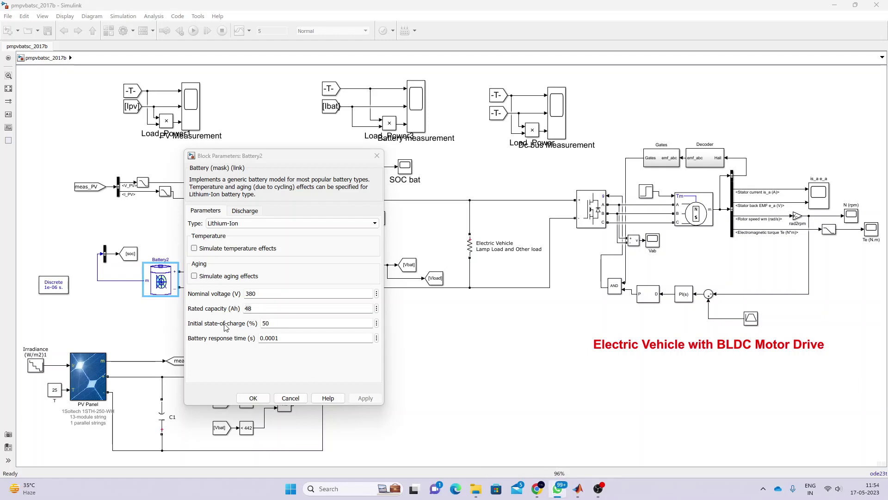
left_click(253, 398)
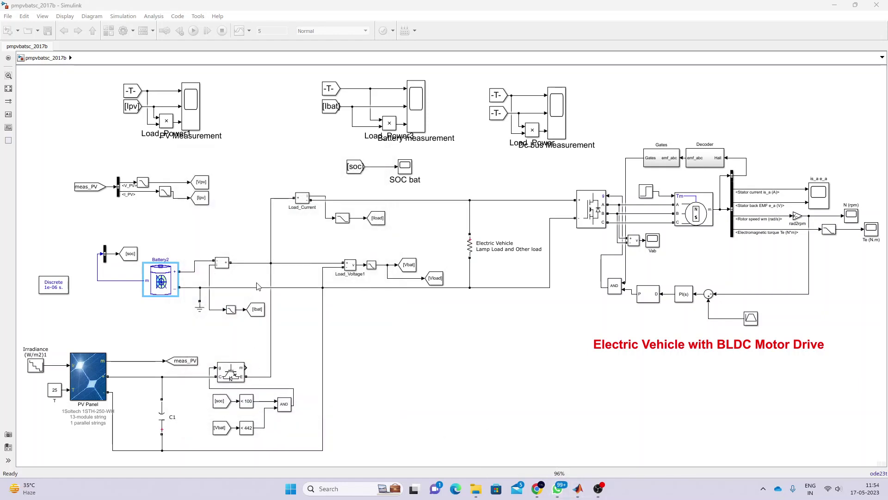
key("ctrl+shift+p")
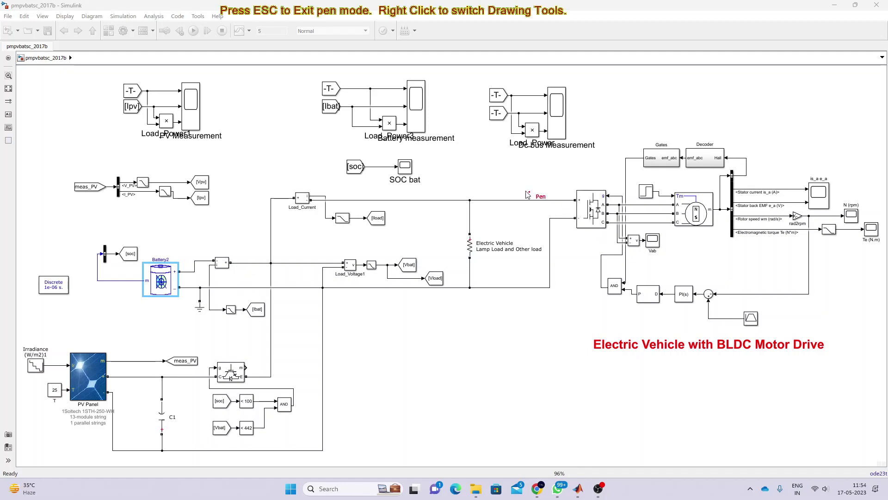
mouse_move(694, 129)
left_mouse_down()
mouse_move(476, 187)
mouse_move(440, 210)
mouse_move(436, 254)
mouse_move(468, 287)
mouse_move(590, 311)
mouse_move(679, 316)
mouse_move(791, 308)
mouse_move(849, 292)
mouse_move(885, 210)
mouse_move(855, 168)
mouse_move(696, 135)
left_mouse_up()
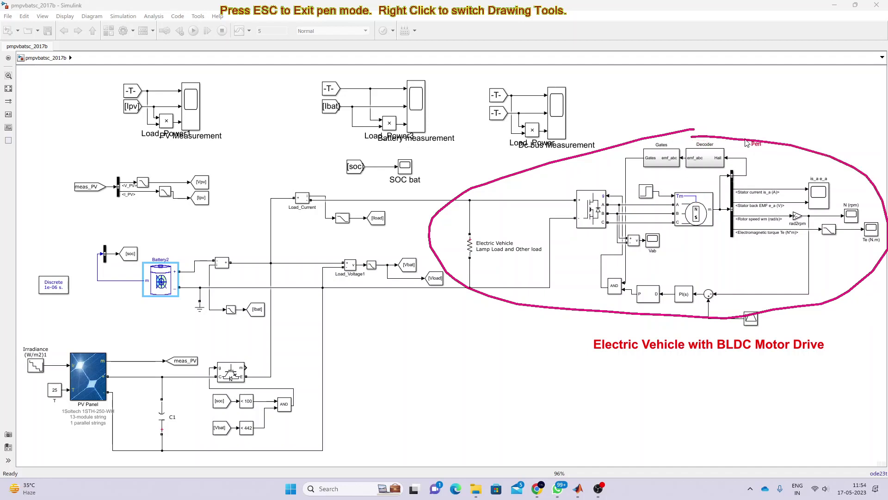
key("Escape")
Check the branch type and resistance of the Electric Vehicle Lamp Load and Other load block, and close its parameters
left_click_drag(454, 225, 495, 269)
left_click(469, 250)
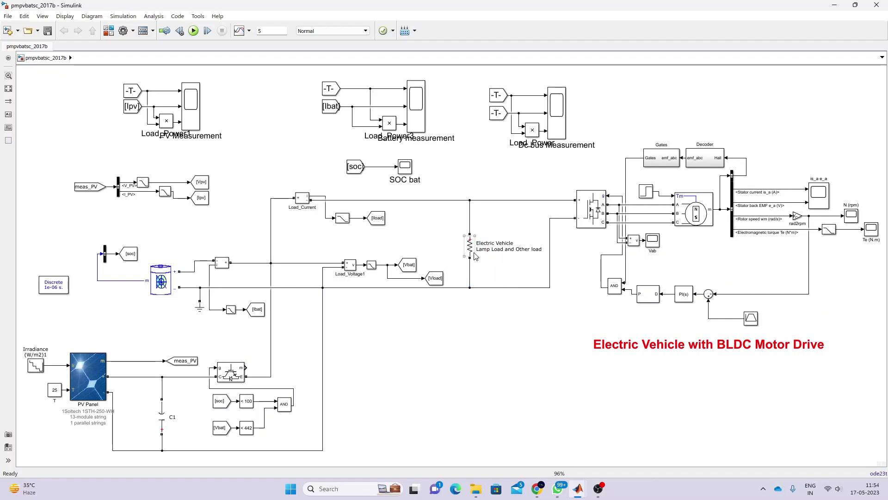
double_click(470, 250)
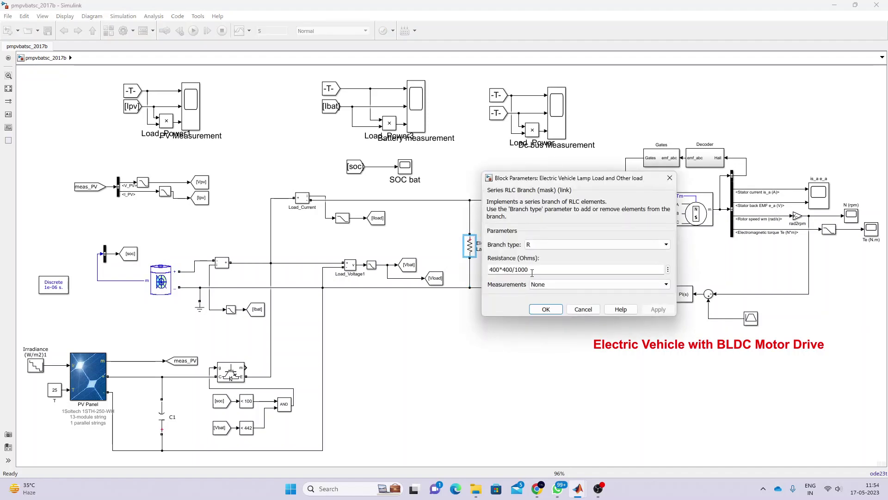
left_click(546, 309)
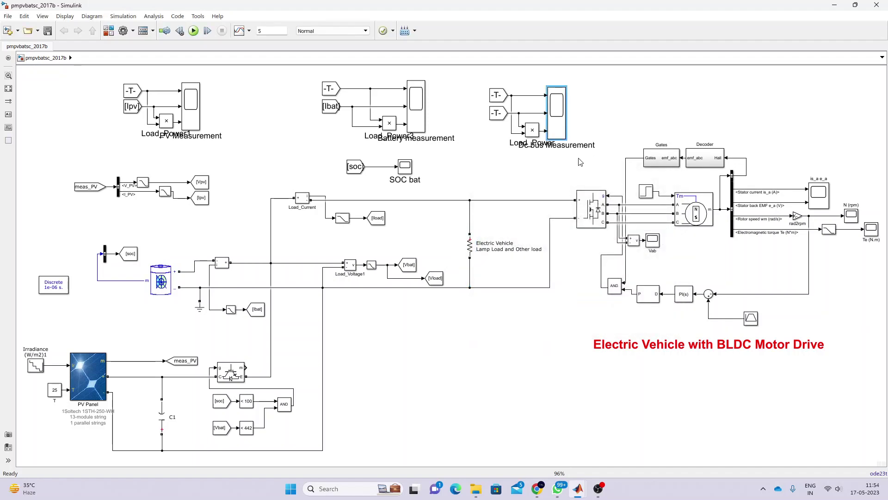
Examine the BLDC motor drive section and the rotor speed feedback line running to the summing block
left_click_drag(570, 159, 874, 338)
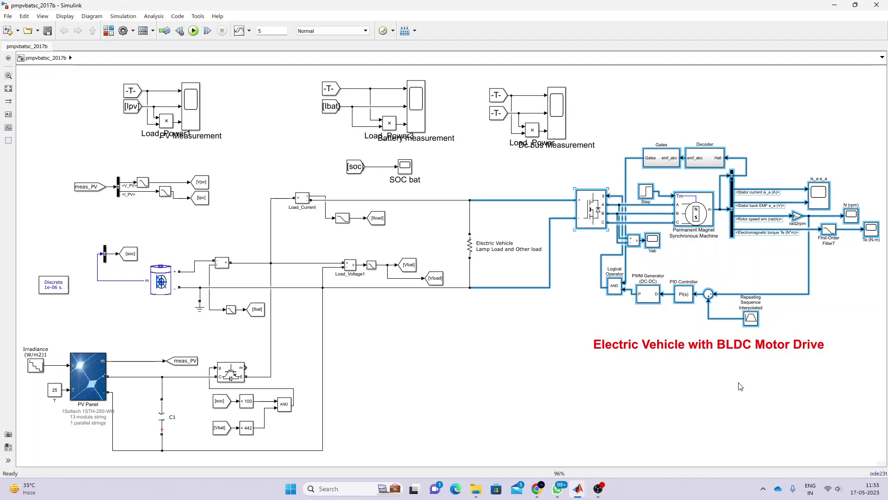
left_click(710, 377)
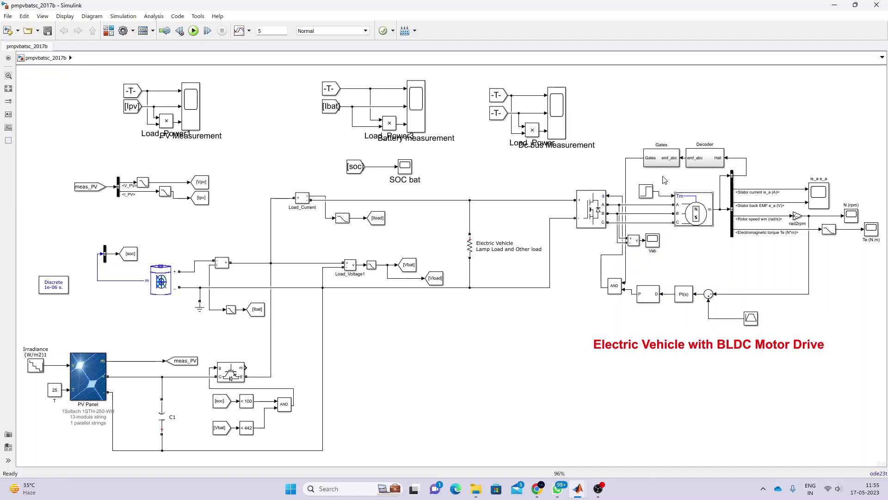
left_click(810, 247)
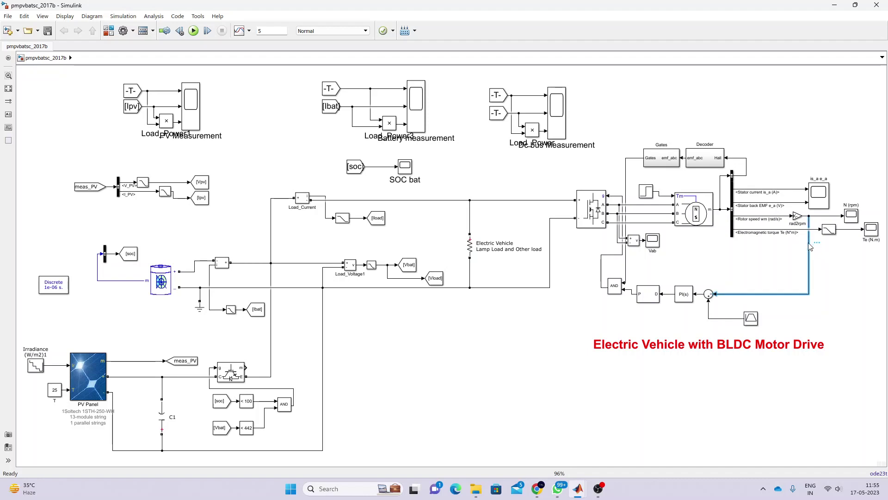
Review the output and time value vectors of the Repeating Sequence Interpolated speed reference, and close its parameters
double_click(753, 324)
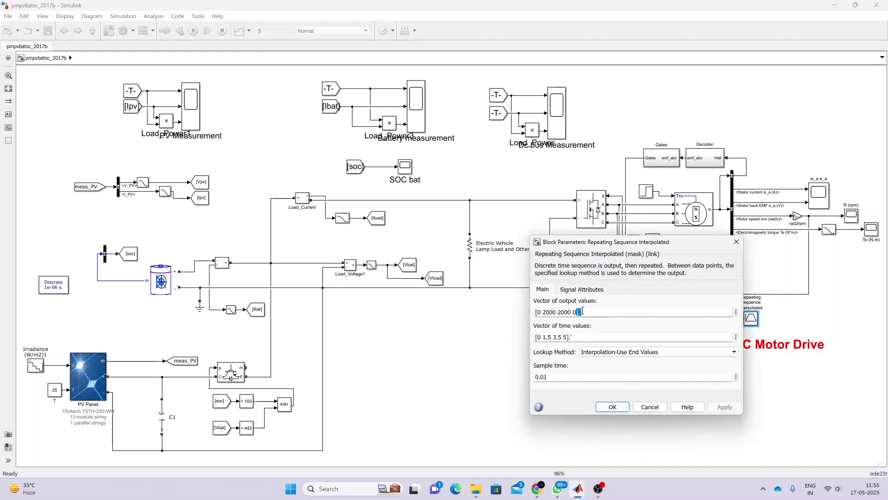
left_click(544, 312)
key("Tab")
left_click(549, 337)
left_click_drag(574, 338, 535, 338)
left_click(549, 338)
left_click(559, 312)
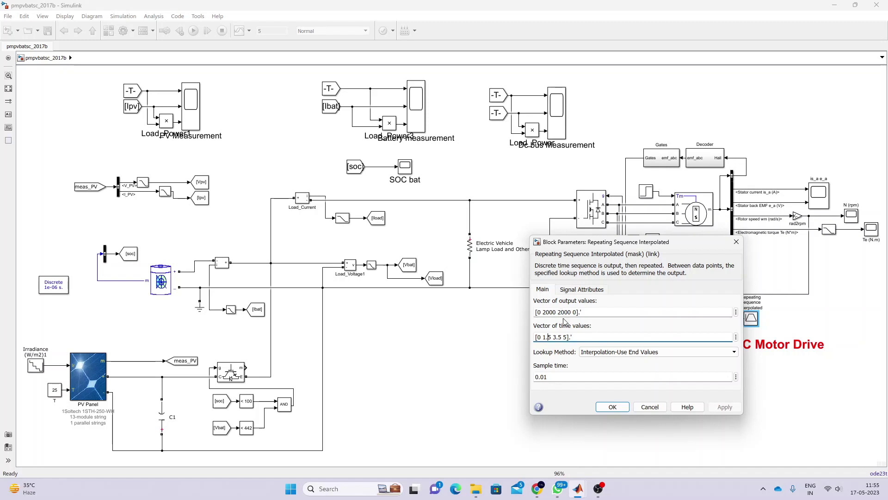
left_click(559, 334)
left_click(613, 407)
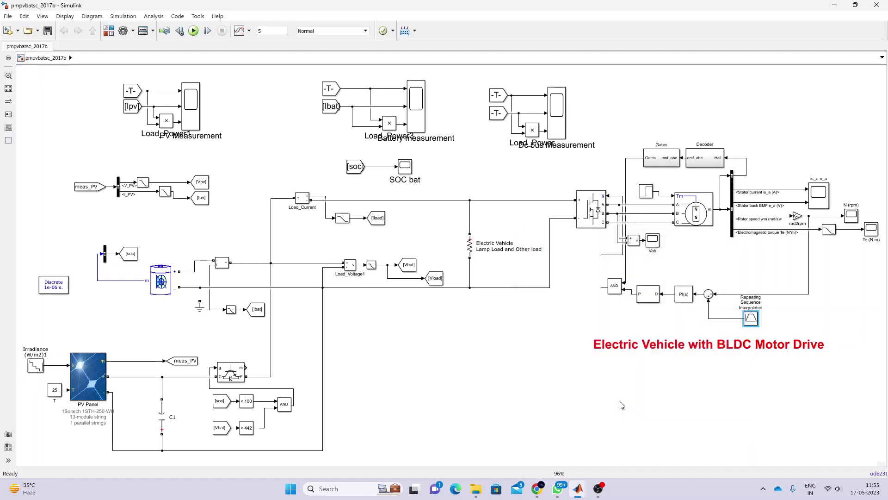
Examine the speed control path through the PID Controller and PWM Generator, along with the Decoder and motor blocks
left_click(688, 299)
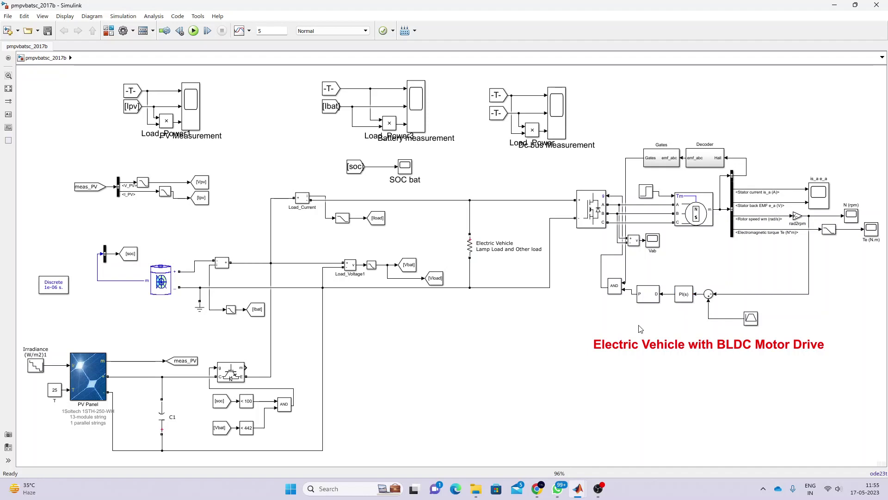
left_click(649, 299)
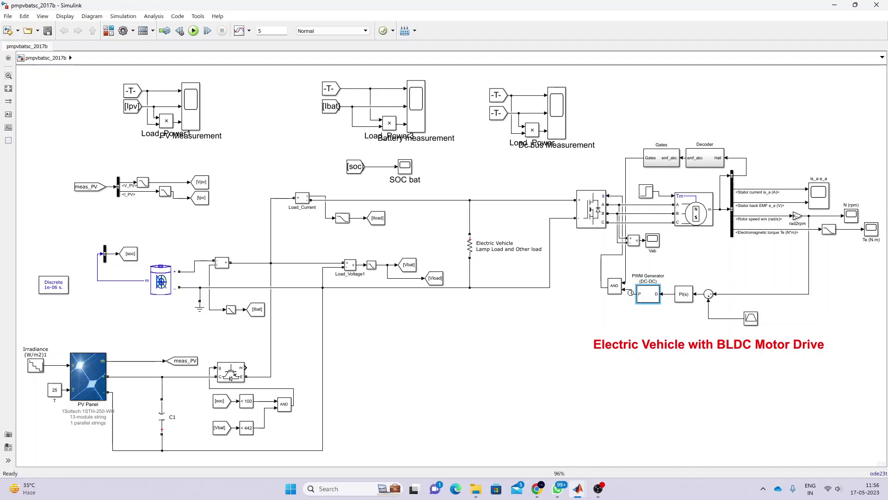
left_click_drag(630, 293, 625, 290)
left_click(702, 263)
left_click(721, 163)
left_click(688, 200)
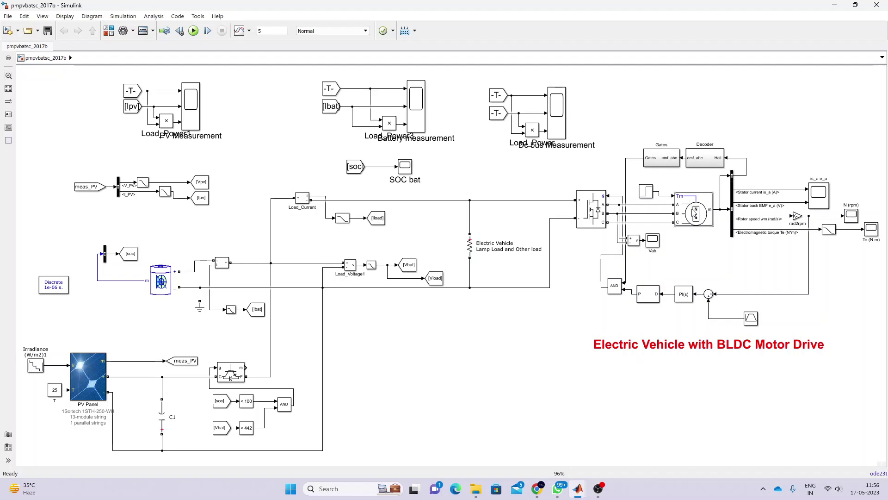
Open the Decoder subsystem to examine its Hall signal logic and truth table, and return to the top-level model
left_click(717, 163)
double_click(717, 167)
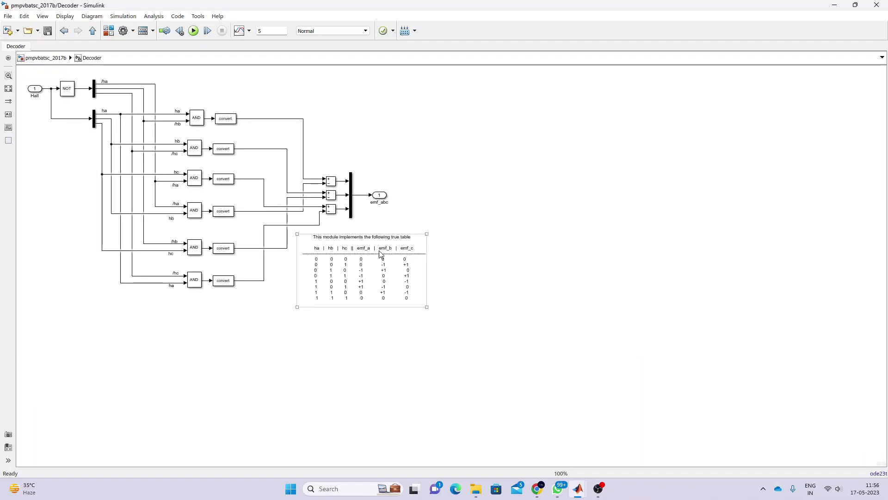
left_click(67, 57)
Examine the Gates subsystem's truth table, return to the top-level model and trace the Gates output line to the AND block
left_click(660, 159)
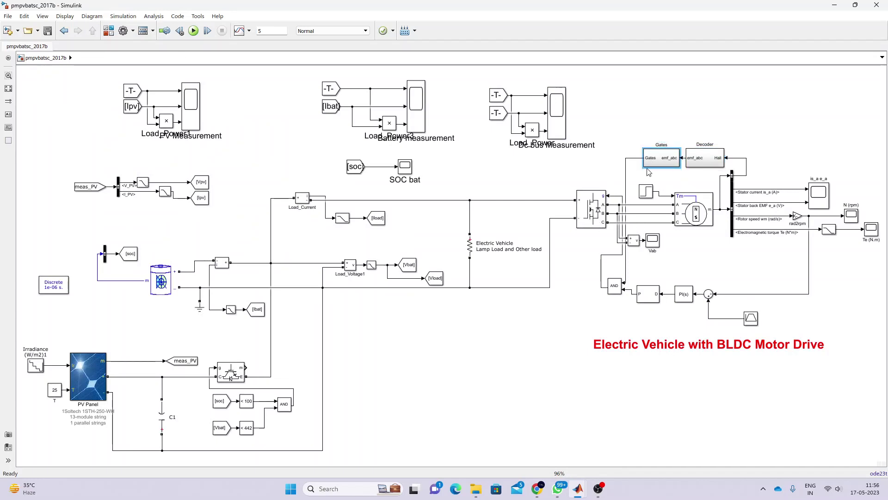
double_click(660, 160)
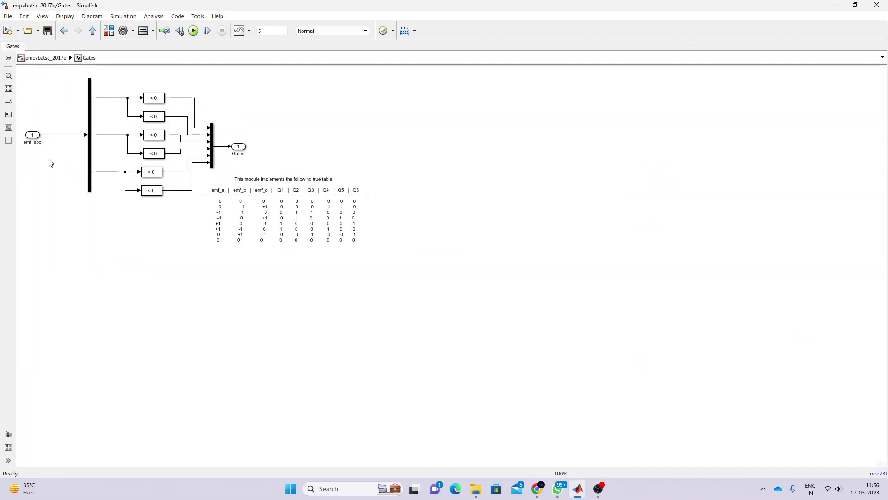
left_click(241, 192)
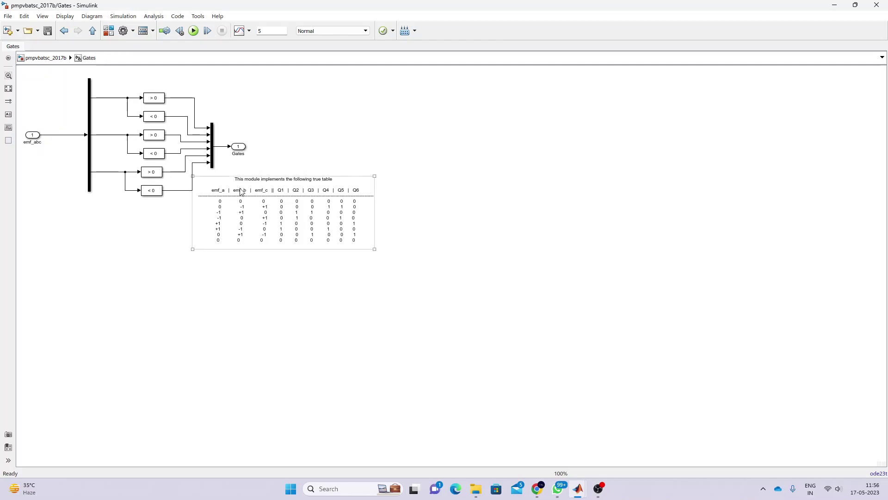
left_click(92, 31)
left_click(626, 179)
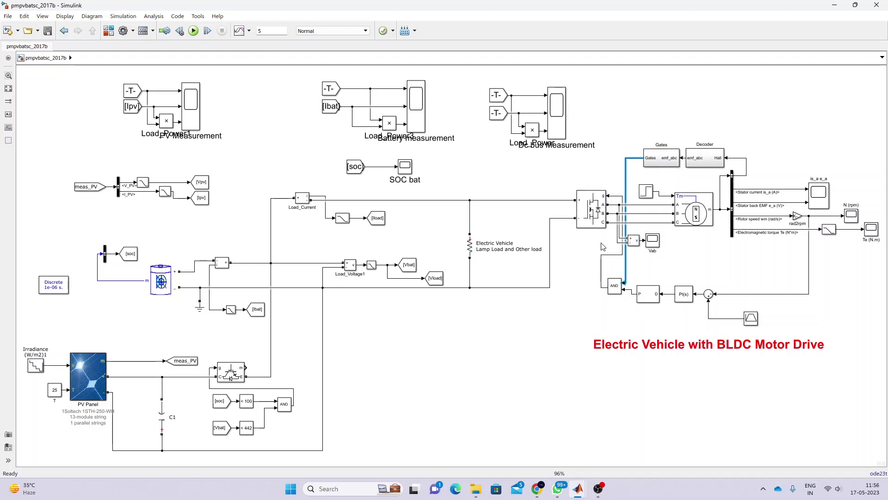
left_click(702, 253)
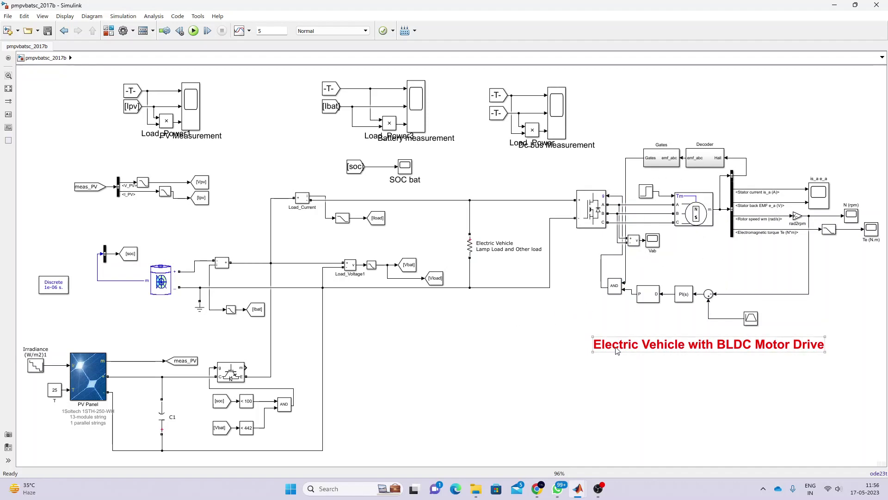
Examine the PV charging section, including the IGBT/Diode switch and the SOC and battery voltage comparison blocks that control it
left_click_drag(23, 336, 363, 455)
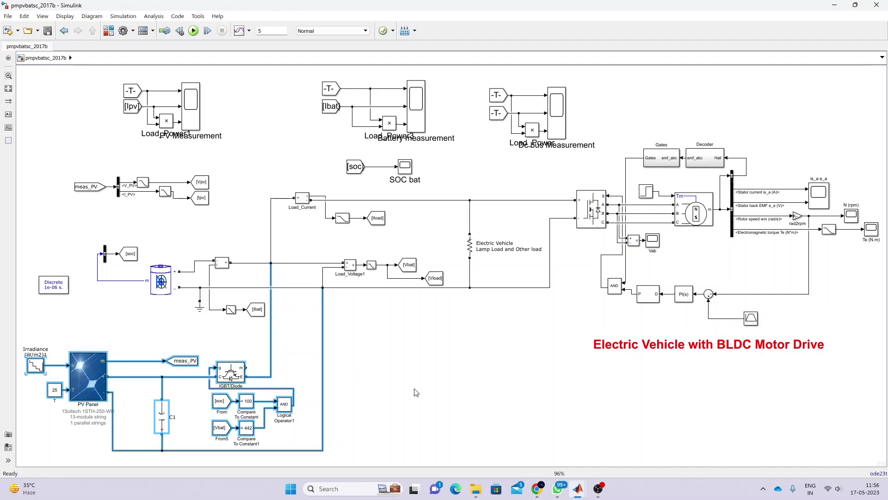
left_click(425, 392)
left_click(216, 396)
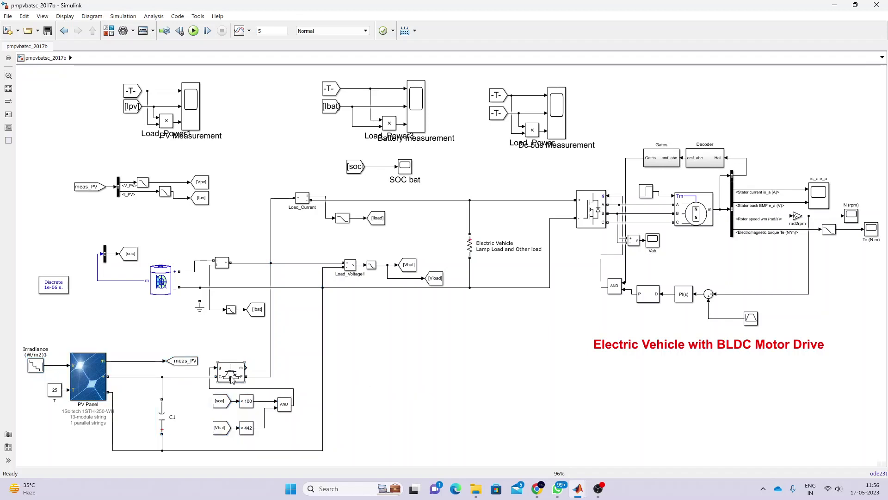
left_click(250, 426)
left_click(220, 399)
left_click(222, 429)
left_click(226, 404)
left_click(247, 408)
left_click(217, 437)
left_click(249, 434)
left_click(235, 381)
key("F9")
mouse_move(143, 391)
left_mouse_down()
mouse_move(292, 338)
mouse_move(245, 281)
mouse_move(234, 283)
left_mouse_up()
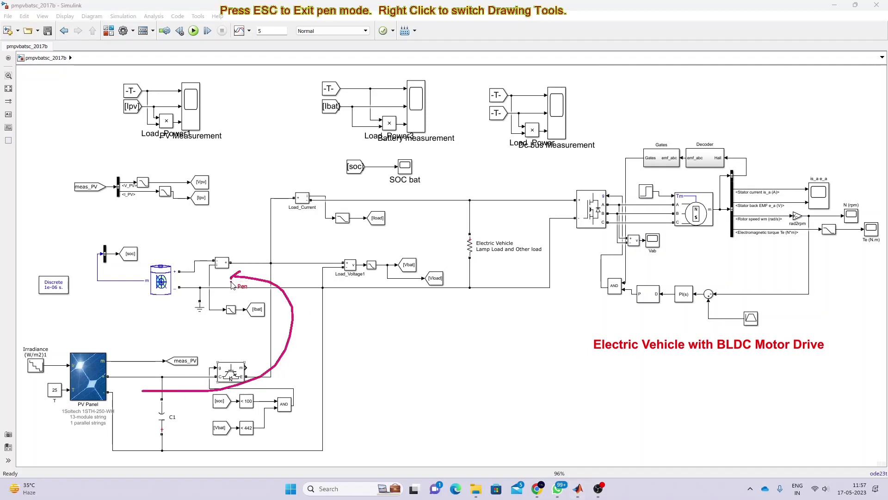
mouse_move(289, 314)
left_mouse_down()
mouse_move(301, 270)
mouse_move(331, 247)
mouse_move(446, 238)
mouse_move(424, 256)
left_mouse_up()
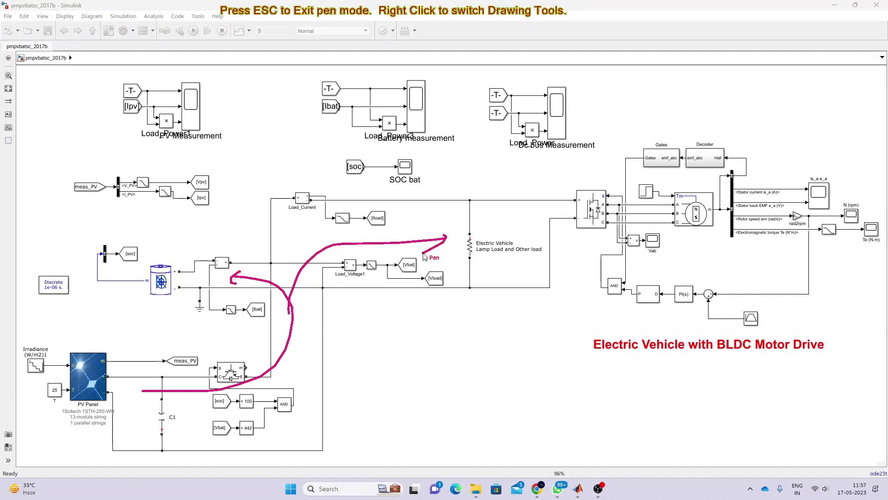
key("Escape")
Recheck the SOC and Vbat inputs and their comparison limits in the IGBT switch control logic
left_click(229, 406)
left_click(252, 406)
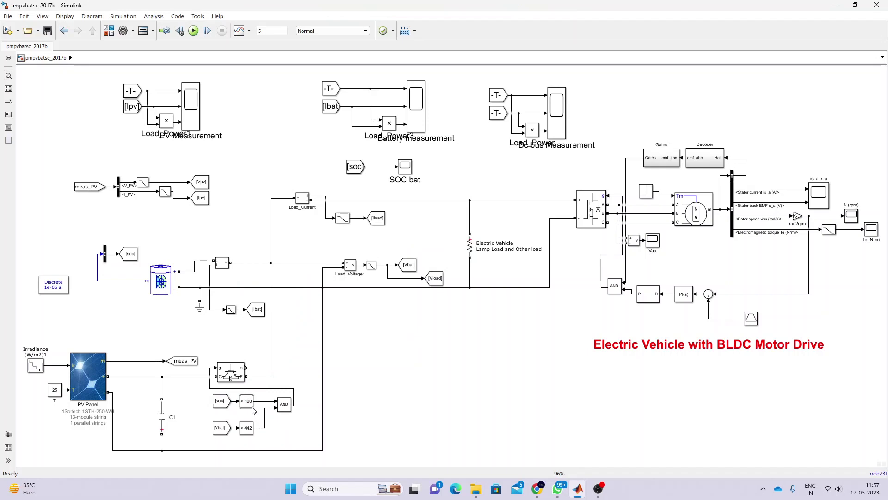
left_click(225, 432)
left_click(250, 431)
left_click(286, 380)
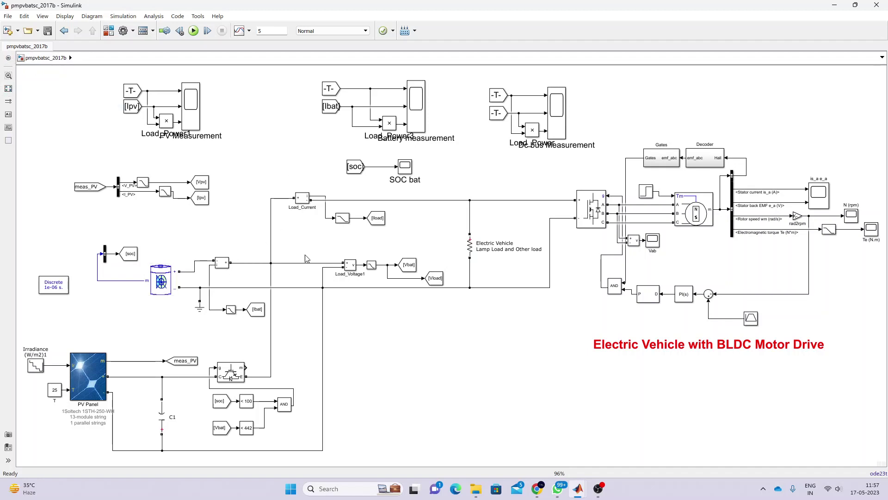
View the PV Measurement, Battery measurement and Dc bus Measurement scopes, and return to the model
double_click(198, 110)
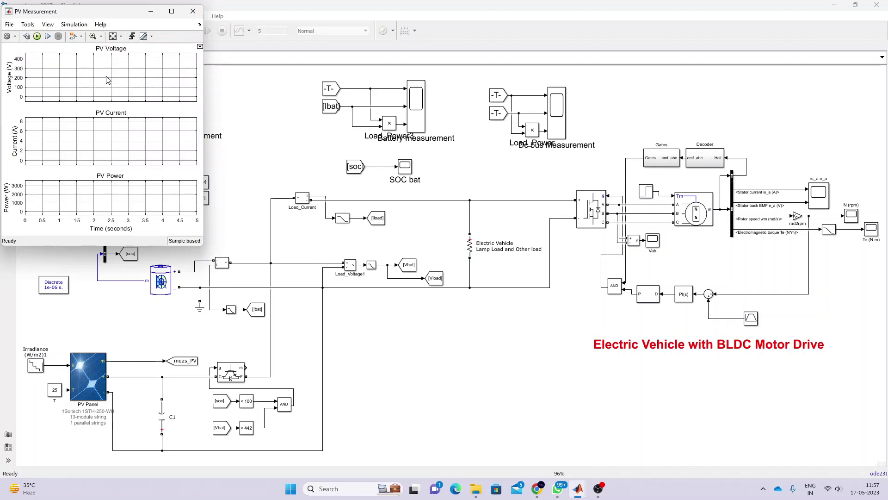
double_click(424, 103)
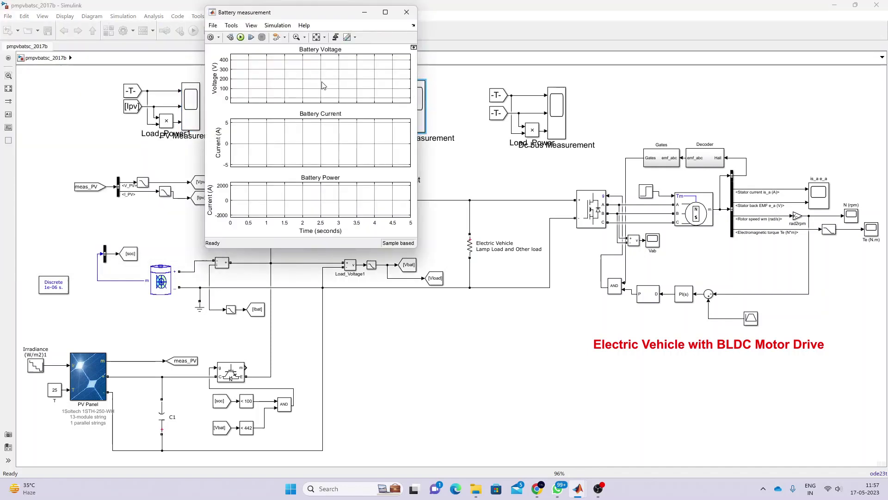
left_click(550, 159)
double_click(557, 115)
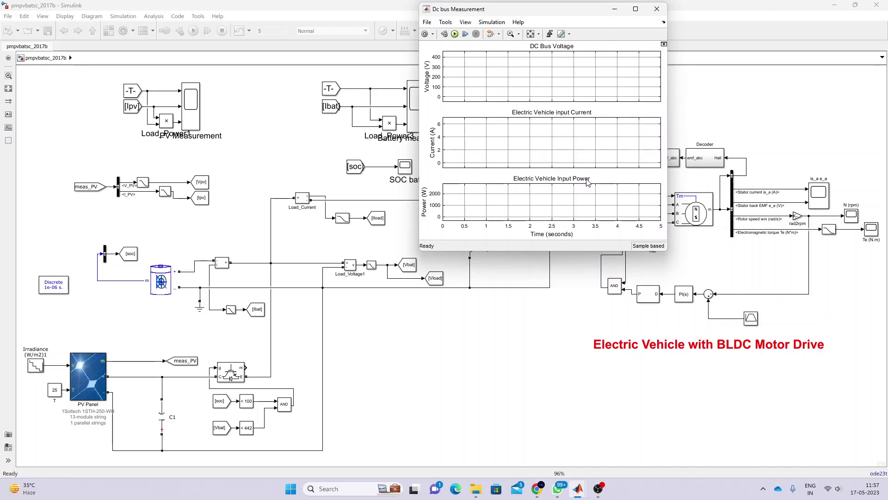
left_click(551, 324)
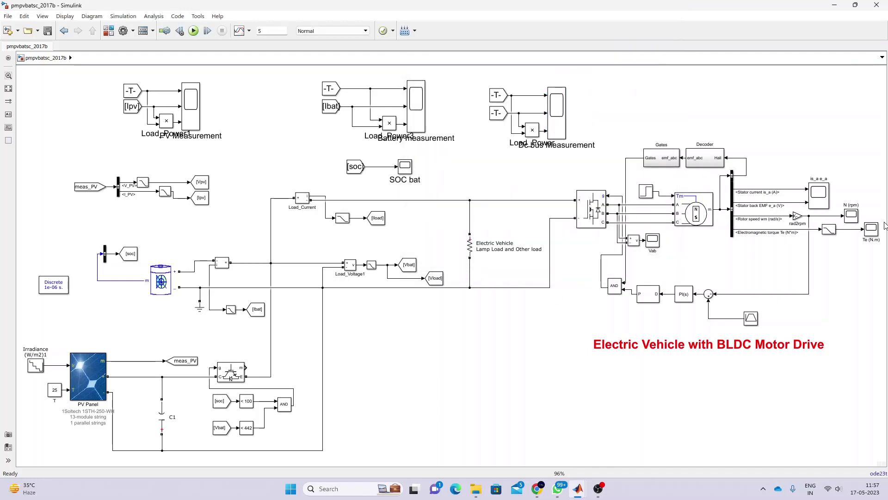
View the is_a e_a, N (rpm) and Te (N.m) scopes, and return to the model
double_click(821, 202)
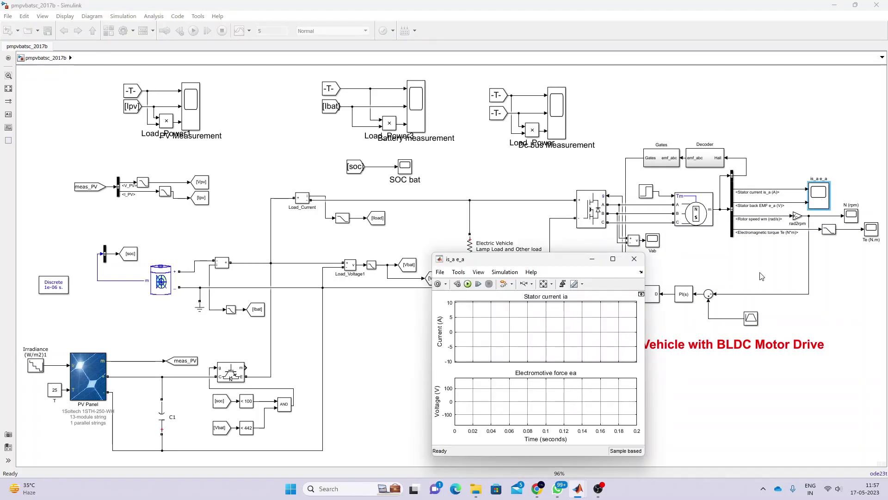
double_click(852, 216)
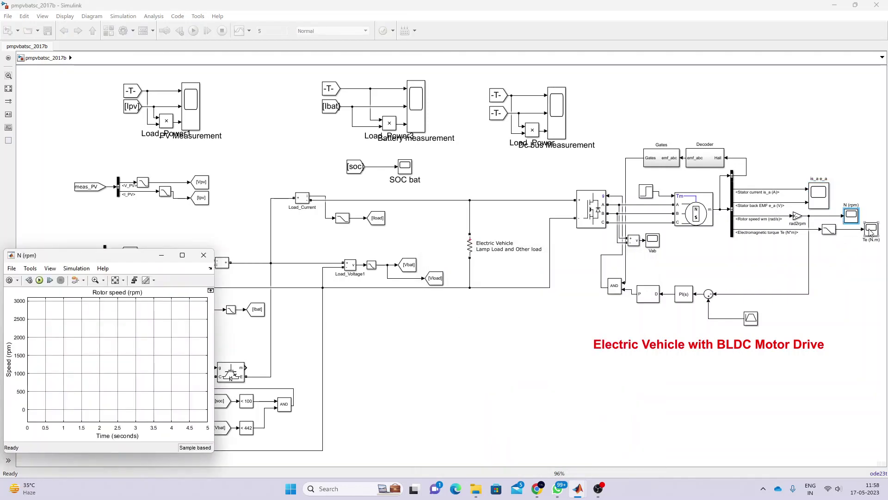
double_click(869, 230)
left_click(453, 399)
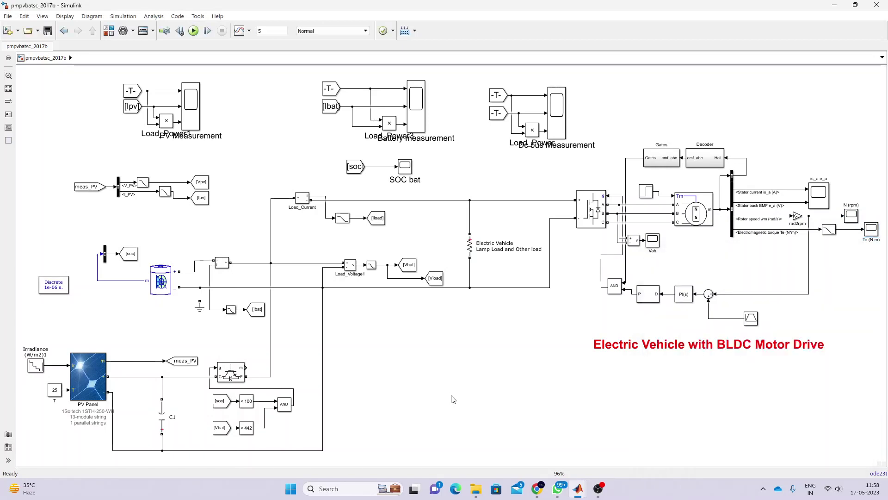
mouse_move(584, 493)
left_click(523, 459)
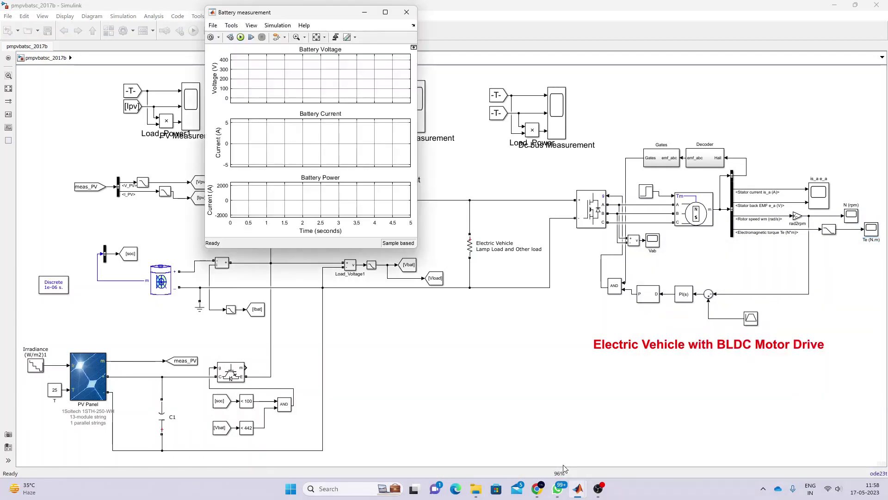
left_click(559, 444)
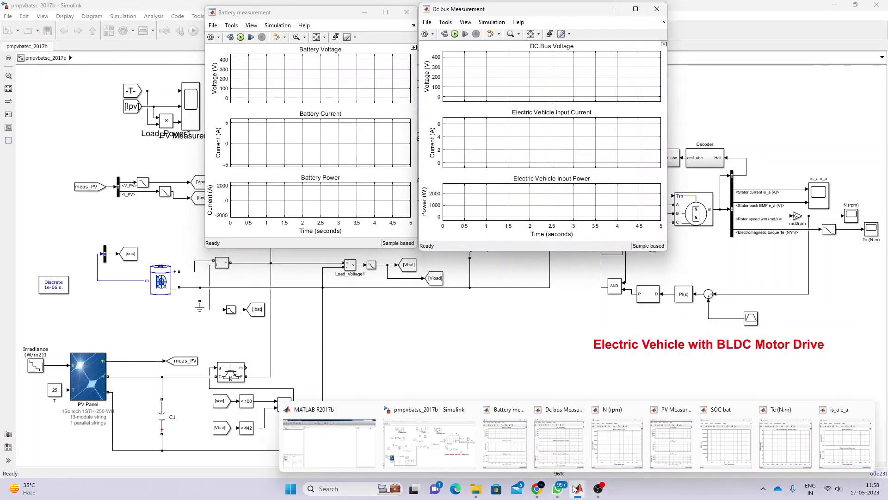
left_click(618, 444)
left_click(333, 365)
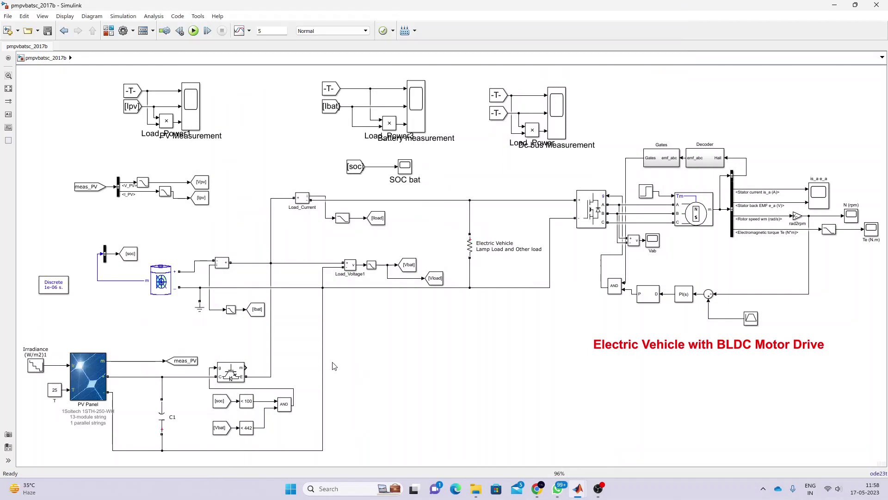
Review the time and amplitude settings of the Irradiance stair generator block that feeds the PV panel
double_click(35, 366)
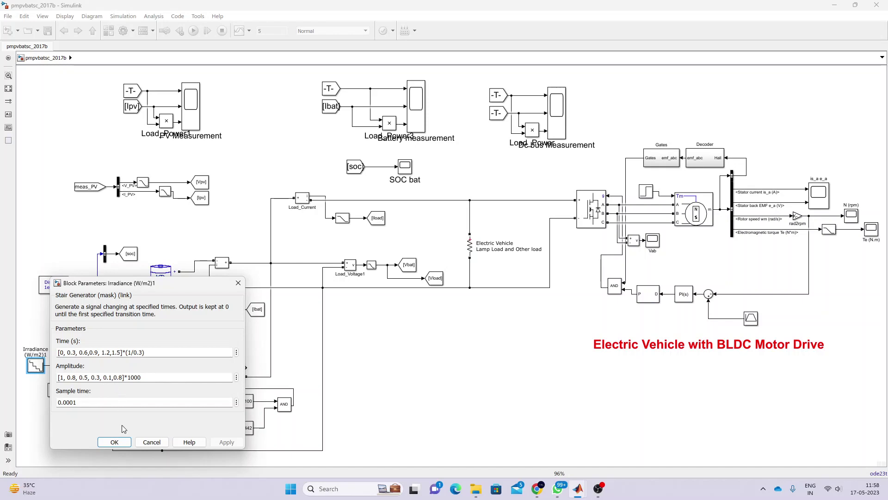
left_click(116, 443)
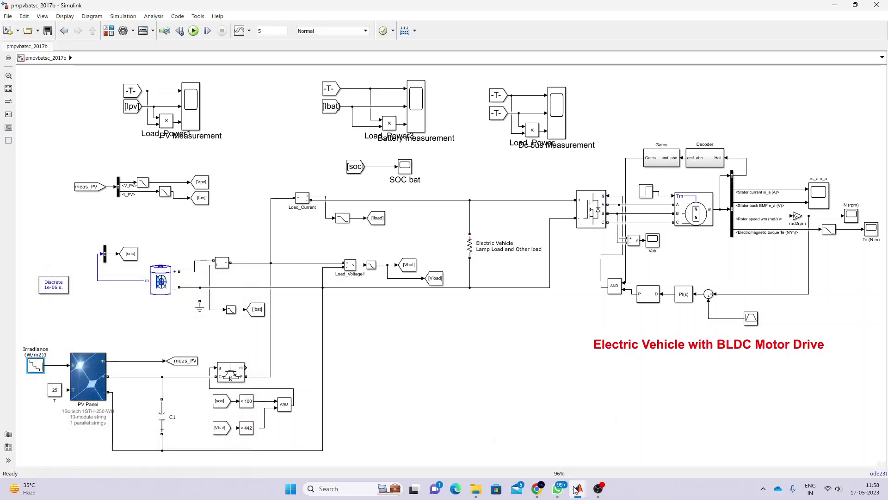
Bring the Battery measurement, Dc bus Measurement, N (rpm), PV Measurement, SOC bat and is_a e_a scopes to the front and start the simulation
mouse_move(576, 489)
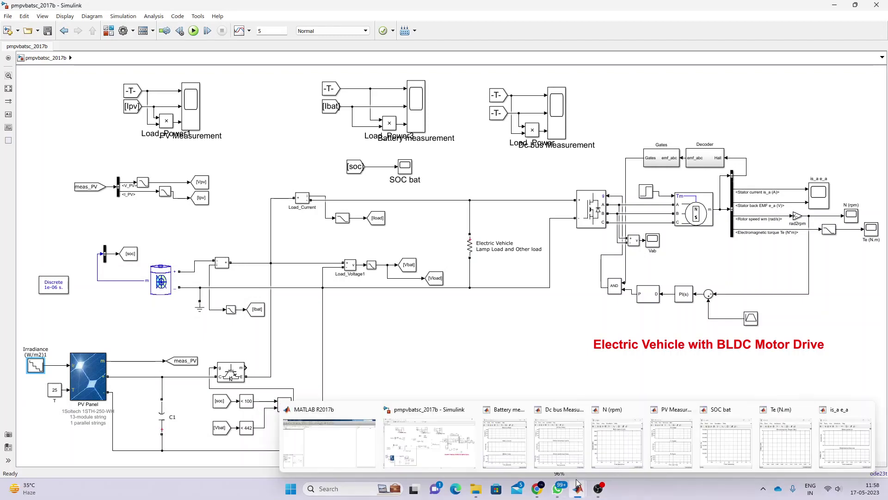
left_click(504, 451)
left_click(557, 453)
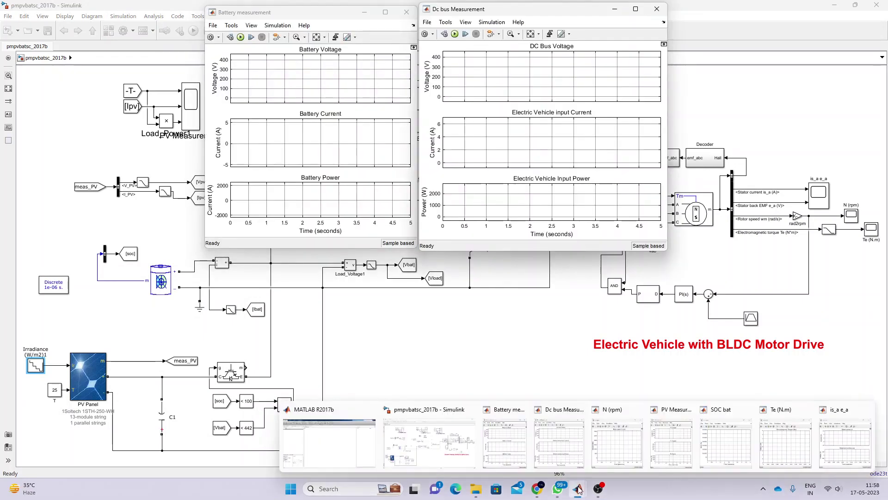
left_click(611, 455)
left_click(671, 444)
mouse_move(580, 491)
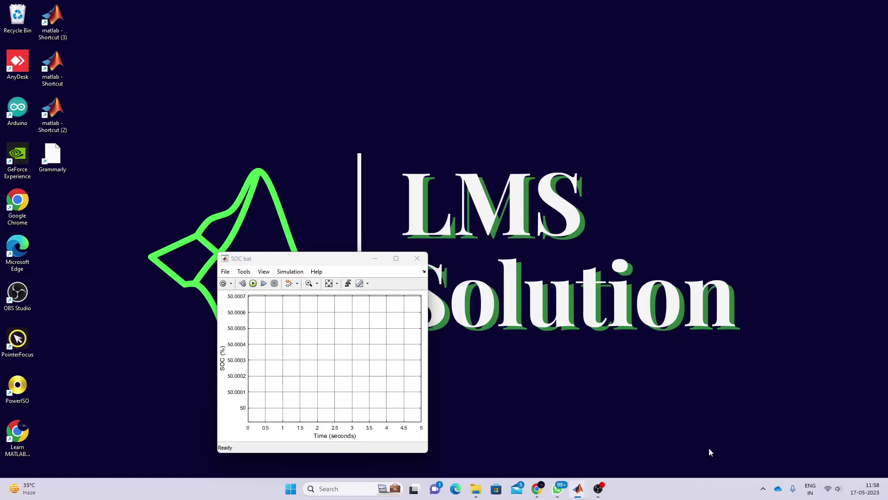
left_click(712, 450)
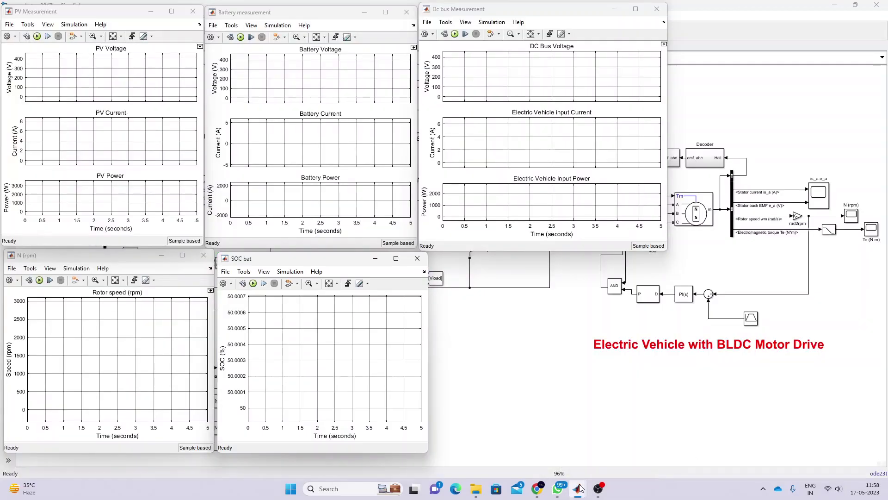
left_click(855, 445)
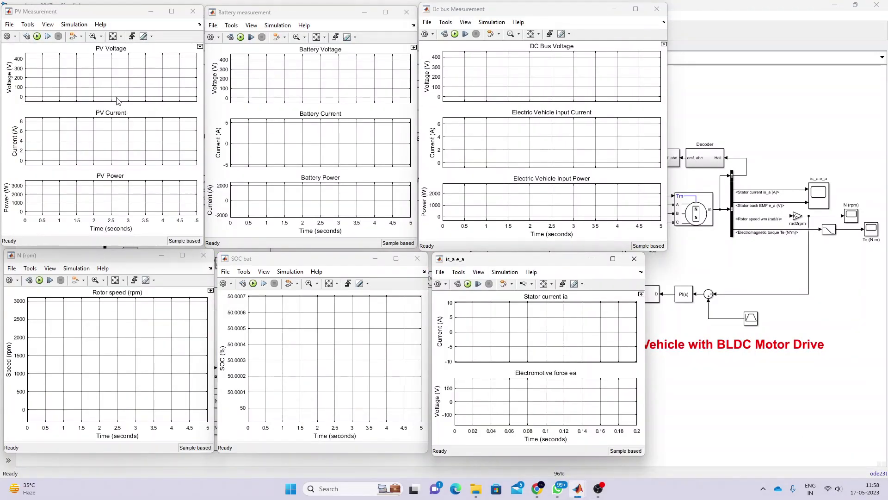
left_click(37, 37)
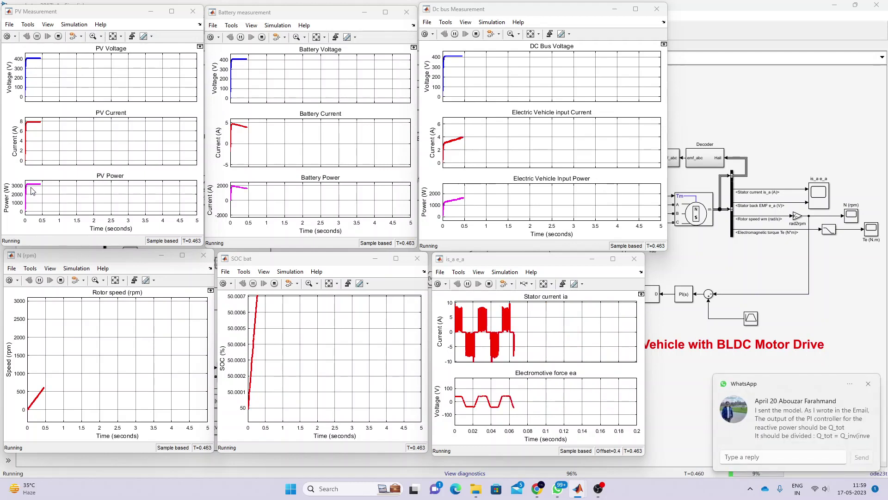
Dismiss the incoming chat notification and quit WhatsApp while the simulation runs
left_click(869, 384)
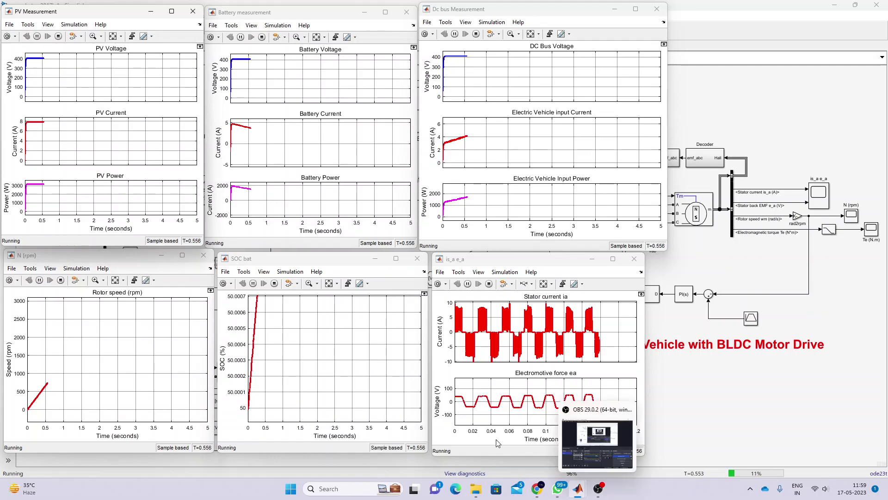
right_click(562, 486)
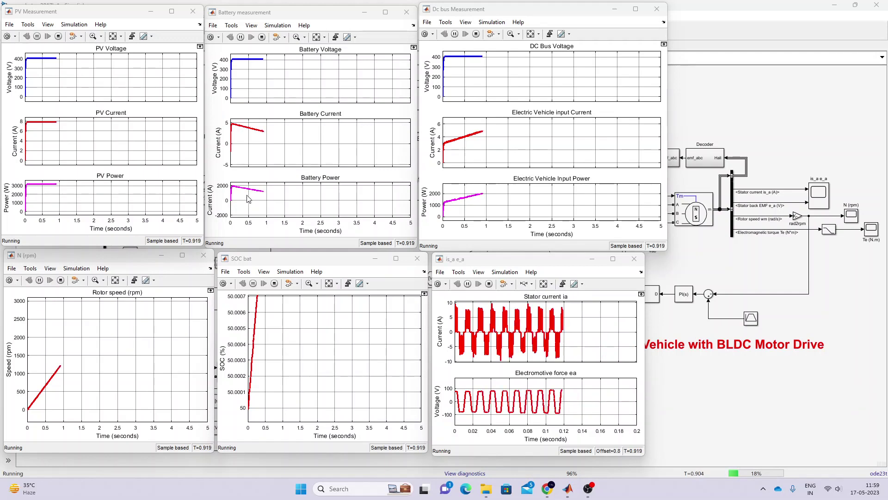
Rescale the SOC bat scope's axes to fit its curve while following the rotor speed plot
left_click(329, 283)
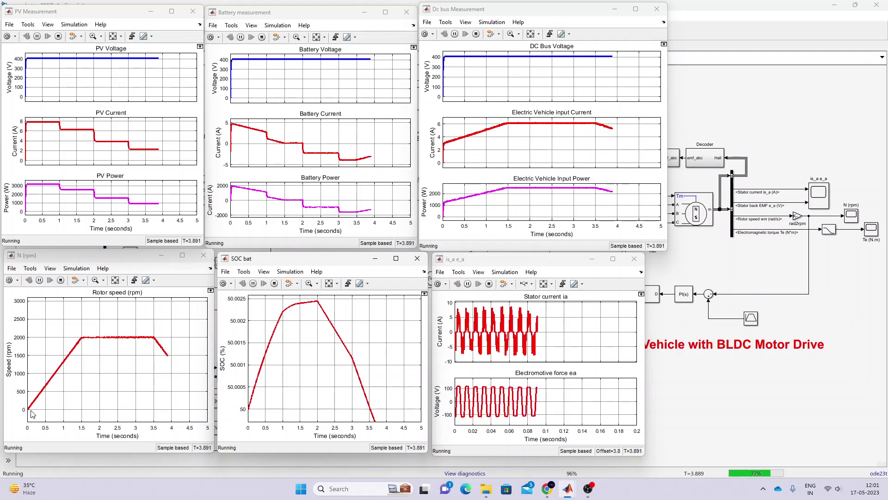
left_click(90, 341)
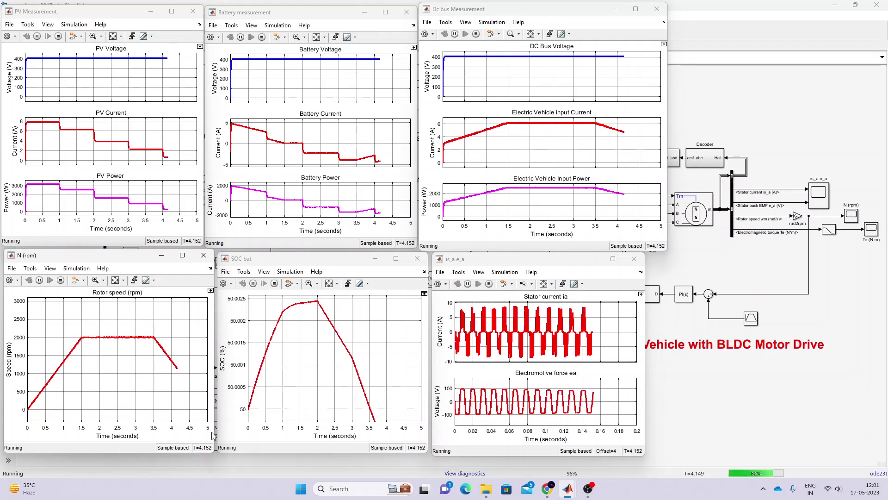
left_click(334, 278)
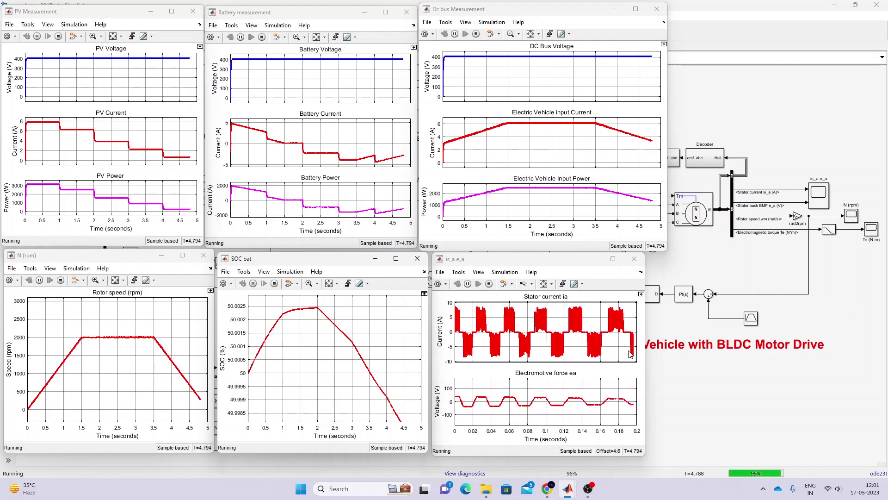
Return to the model and set the battery block's initial state-of-charge to 100 %
left_click(714, 395)
scroll(212, 419, "up", 1)
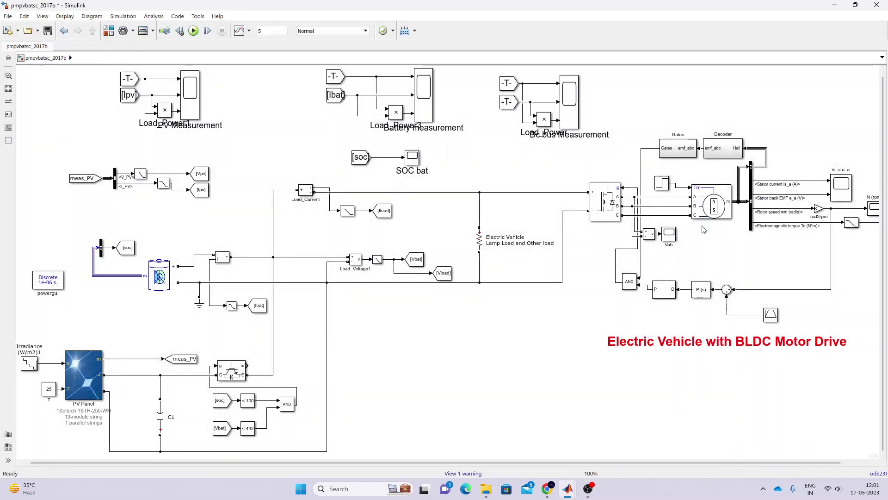
mouse_move(586, 494)
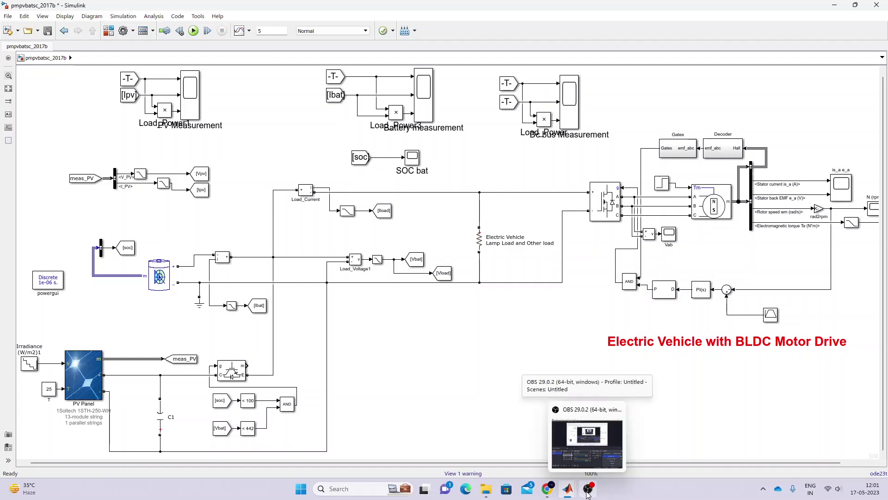
double_click(165, 281)
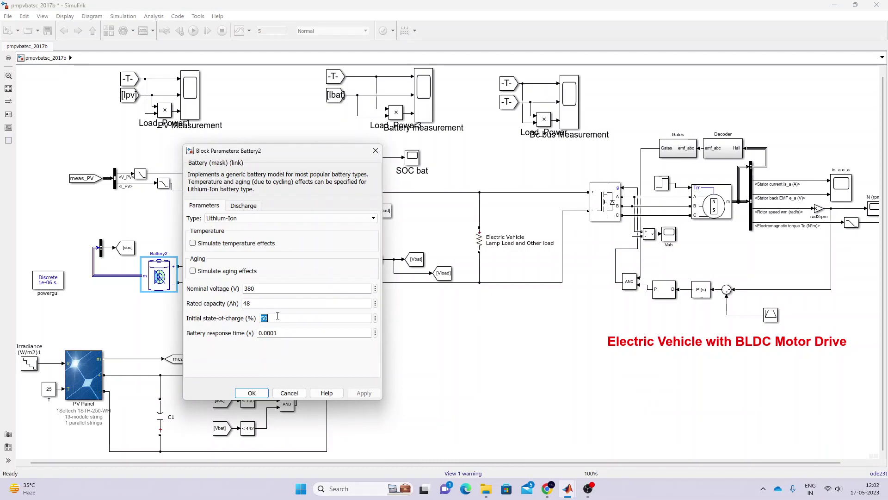
type("100")
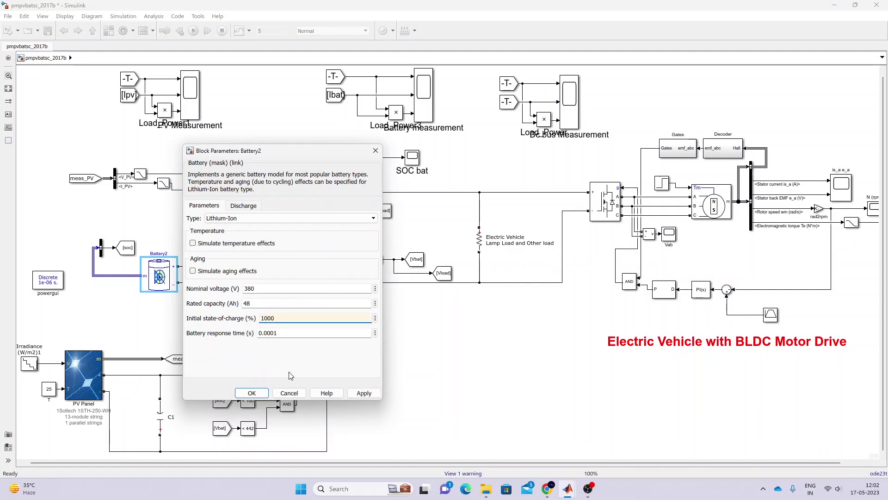
left_click(252, 393)
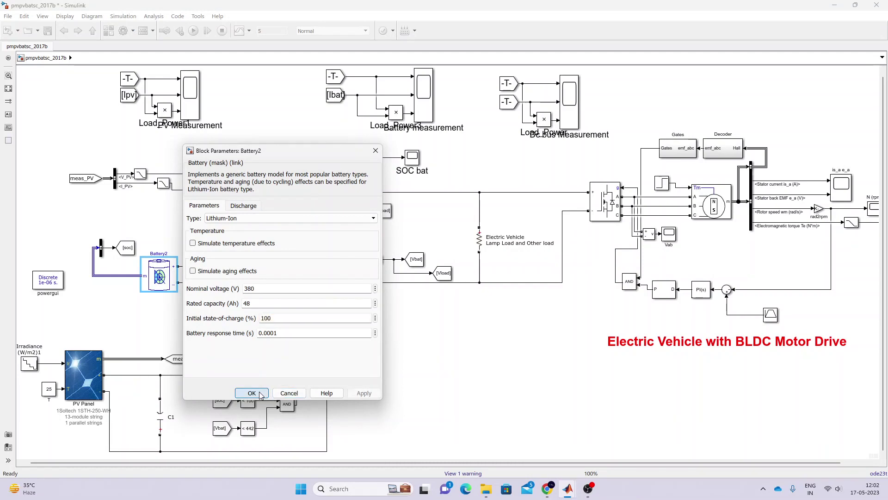
Review the battery block's discharge parameters, including its fully charged voltage, and close the dialog
double_click(156, 284)
left_click(244, 206)
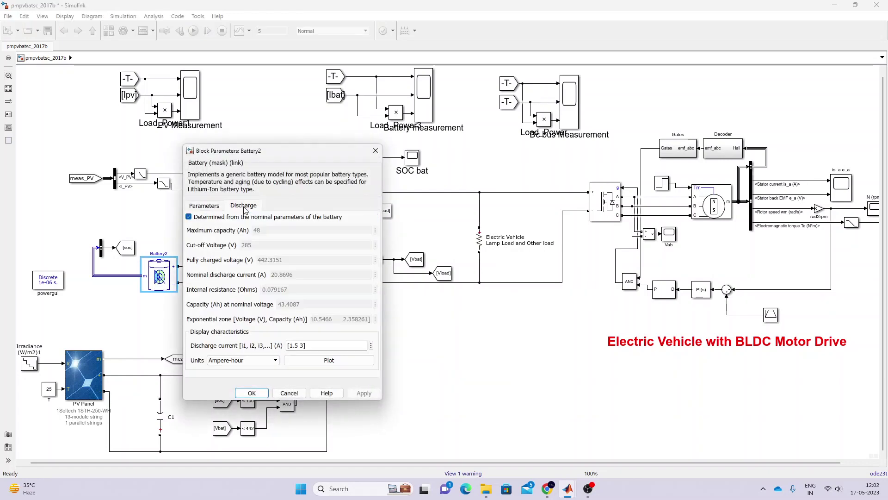
left_click(251, 393)
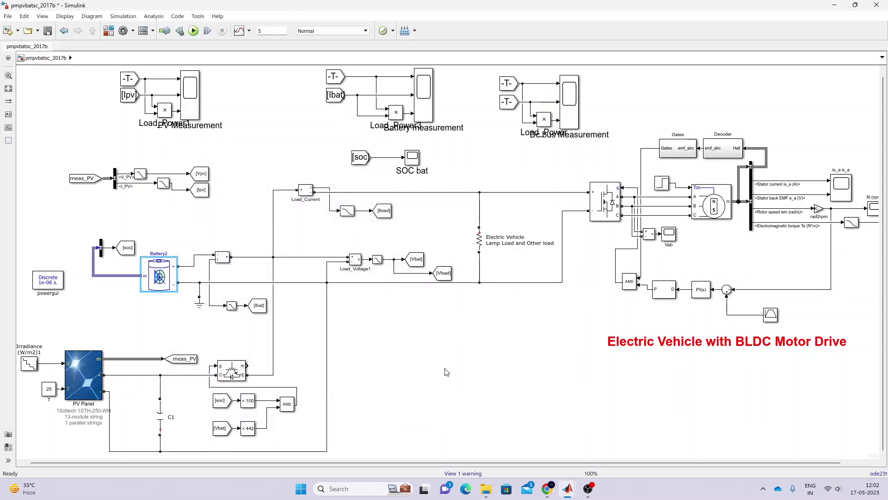
Save the model with the changed battery setting and run the simulation again
left_click(11, 90)
left_click(49, 31)
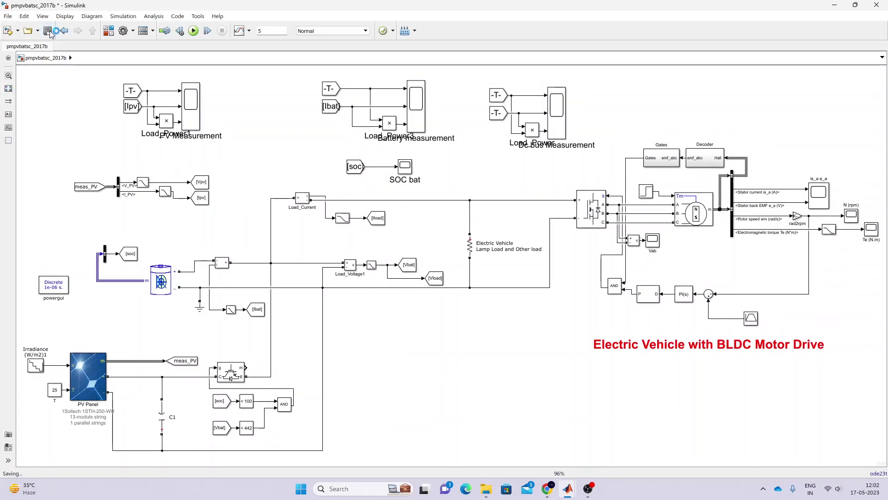
left_click(194, 32)
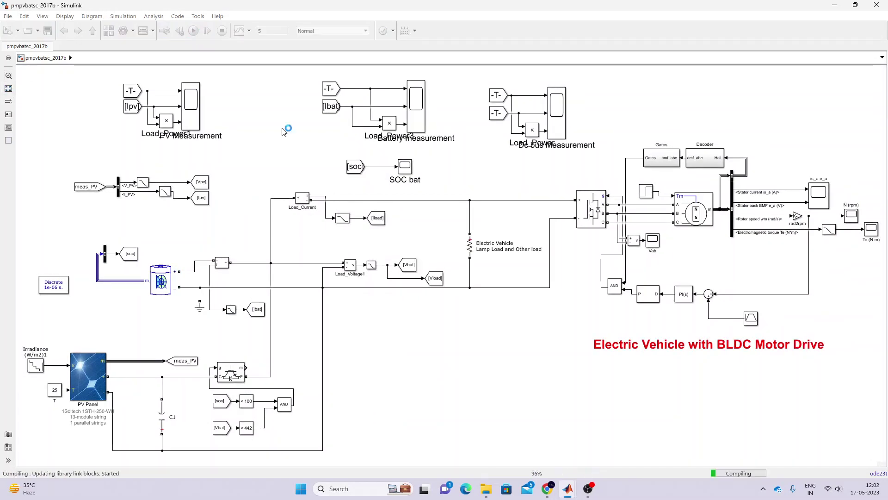
Bring the SOC bat and is_a e_a scopes to the front alongside the other measurement scopes
mouse_move(569, 486)
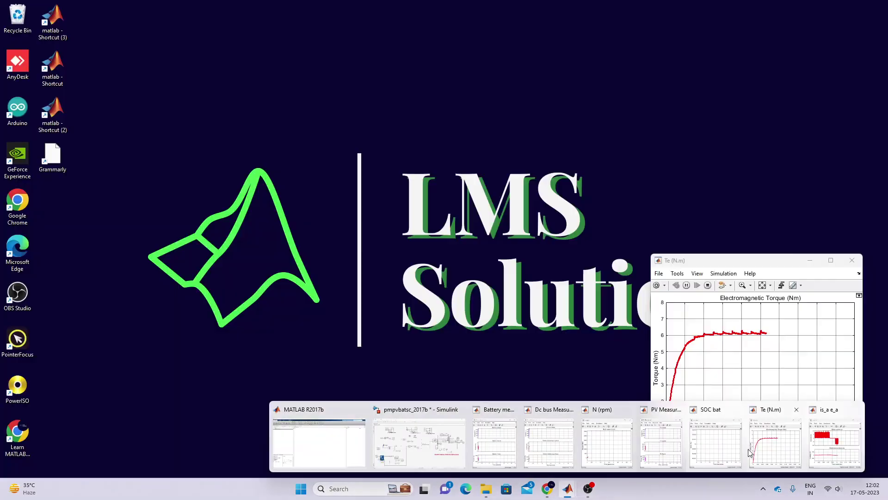
left_click(726, 448)
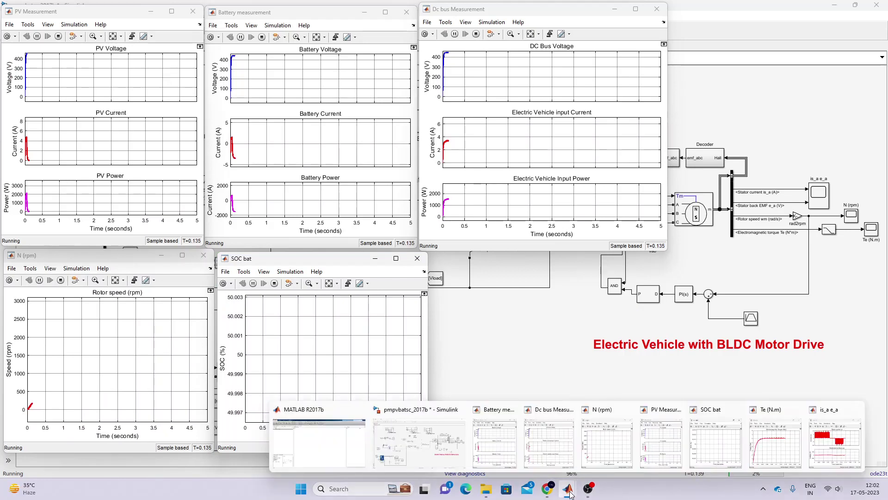
left_click(845, 448)
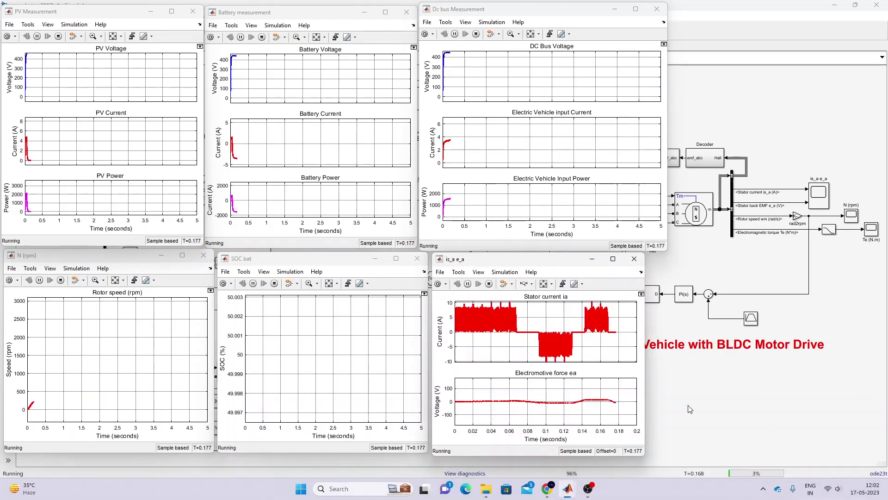
Rescale the axes of the SOC bat, Dc bus Measurement and Battery measurement scopes to fit their running curves
left_click(312, 306)
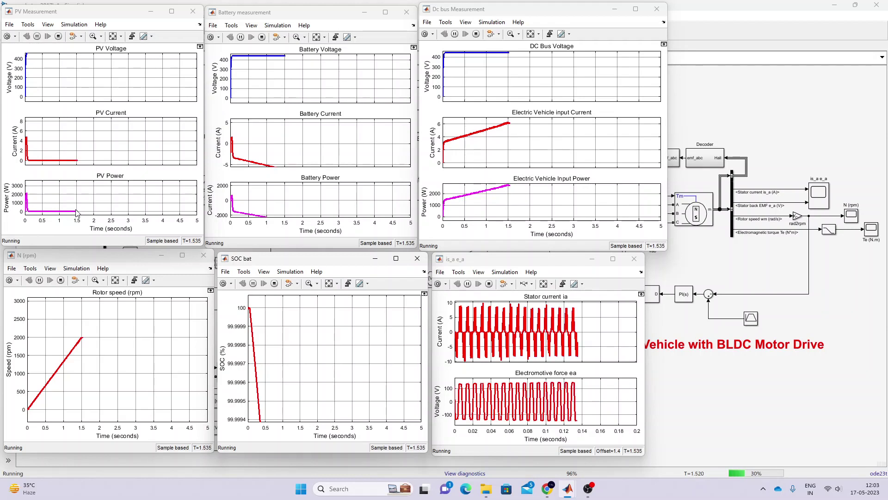
left_click(317, 38)
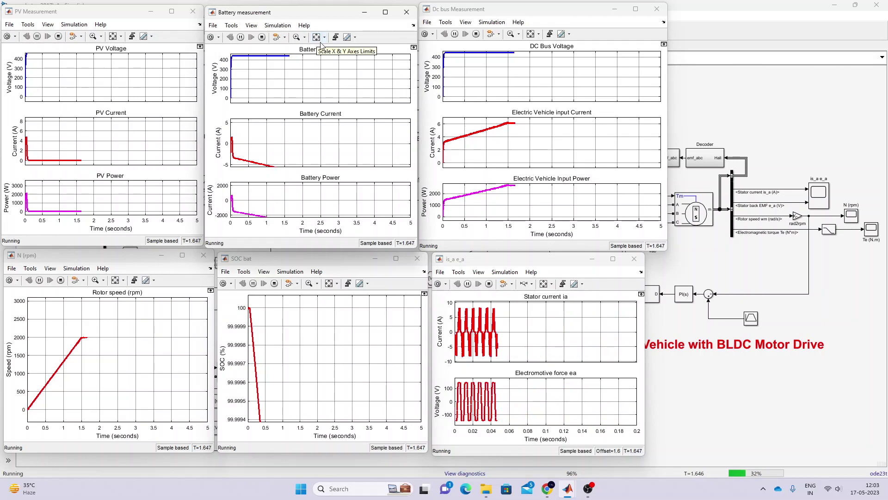
left_click(531, 35)
left_click(531, 34)
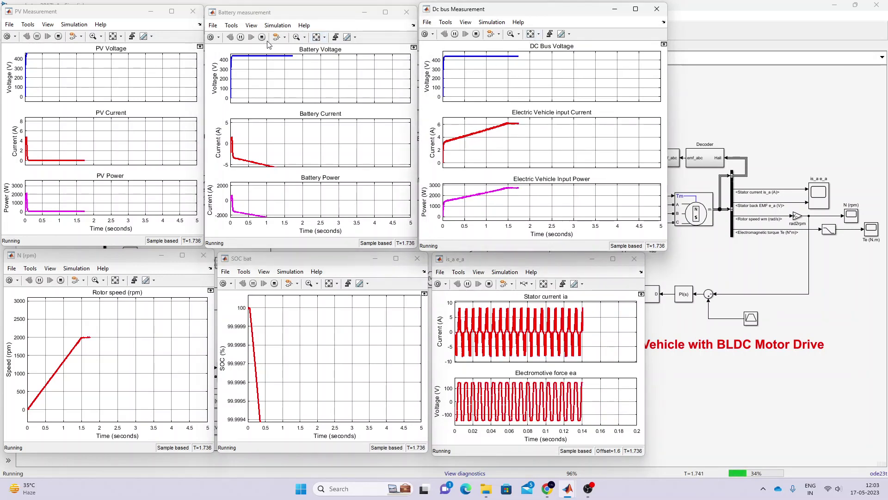
left_click(316, 38)
left_click(316, 38)
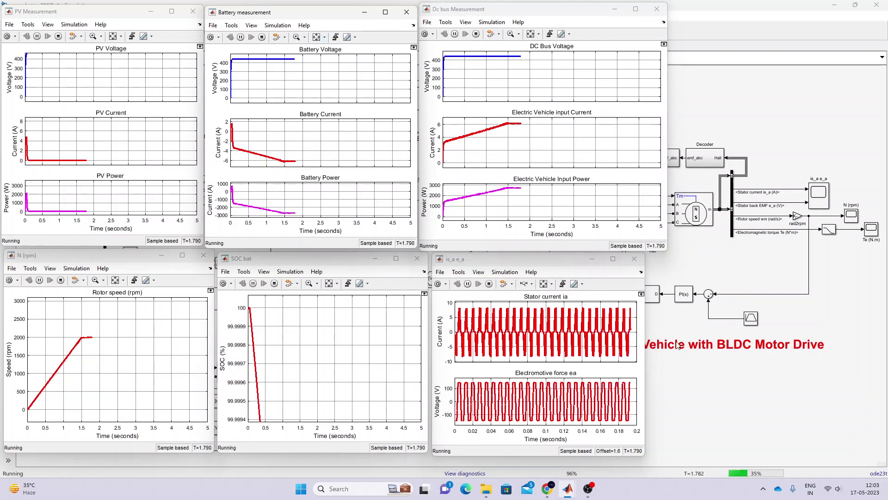
Return to the model, open the battery block's initial state-of-charge value for editing and accept the parameters
left_click(700, 389)
double_click(156, 283)
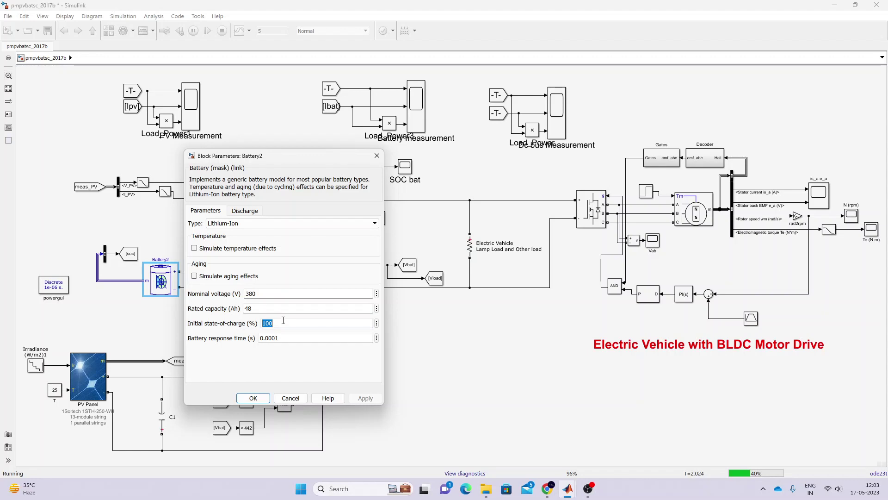
left_click(253, 398)
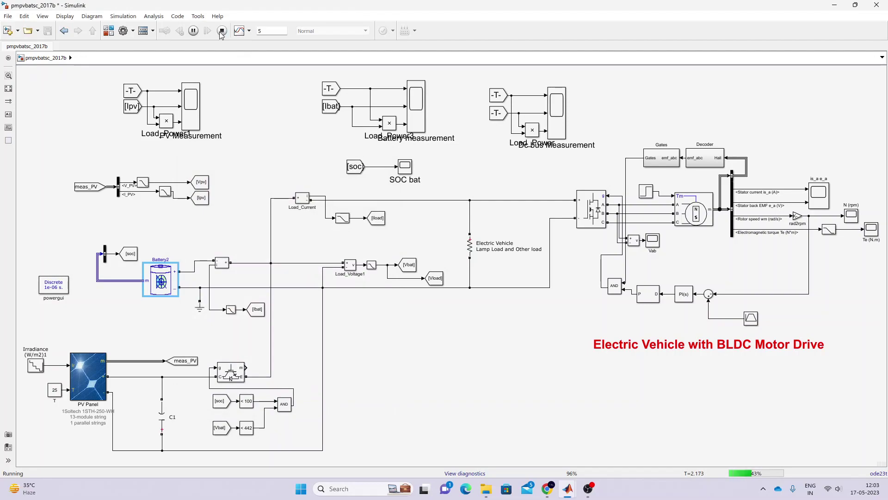